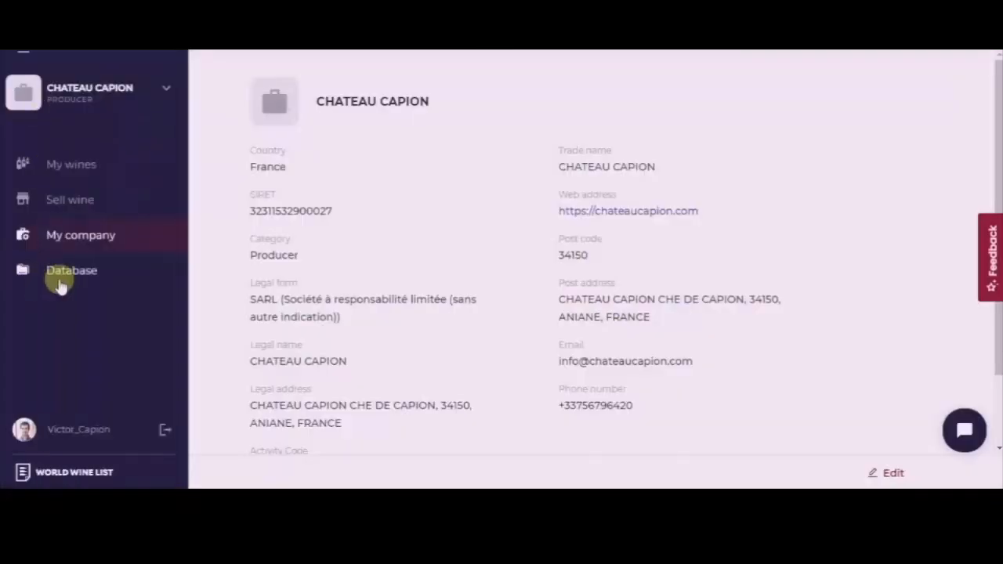
Search the wines in the database for DOMAINE DE CAPION 2018
{"action": "left_click", "coordinate": [63, 274]}
{"action": "left_click", "coordinate": [208, 88]}
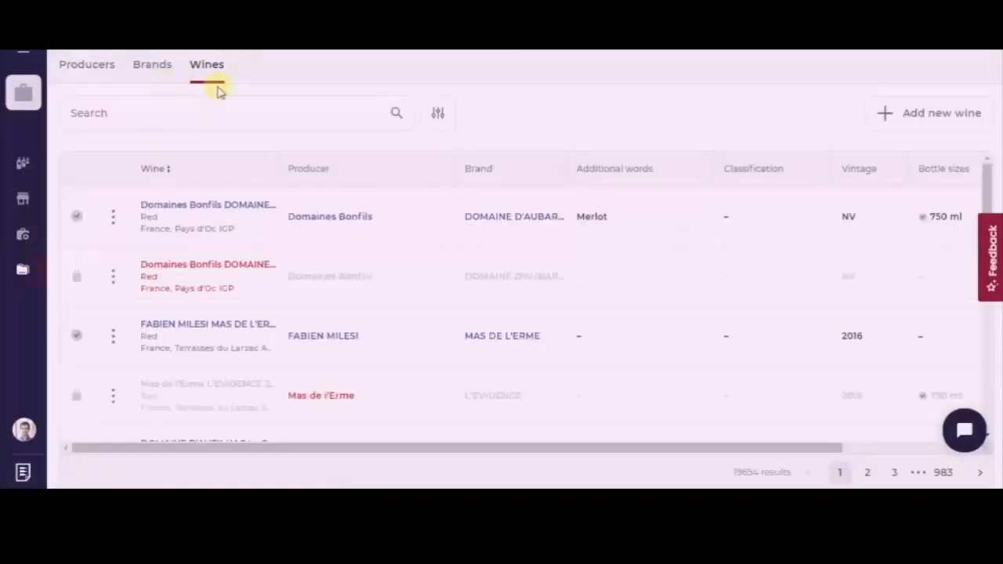
{"action": "left_click", "coordinate": [183, 116]}
{"action": "type", "text": "Château Capion"}
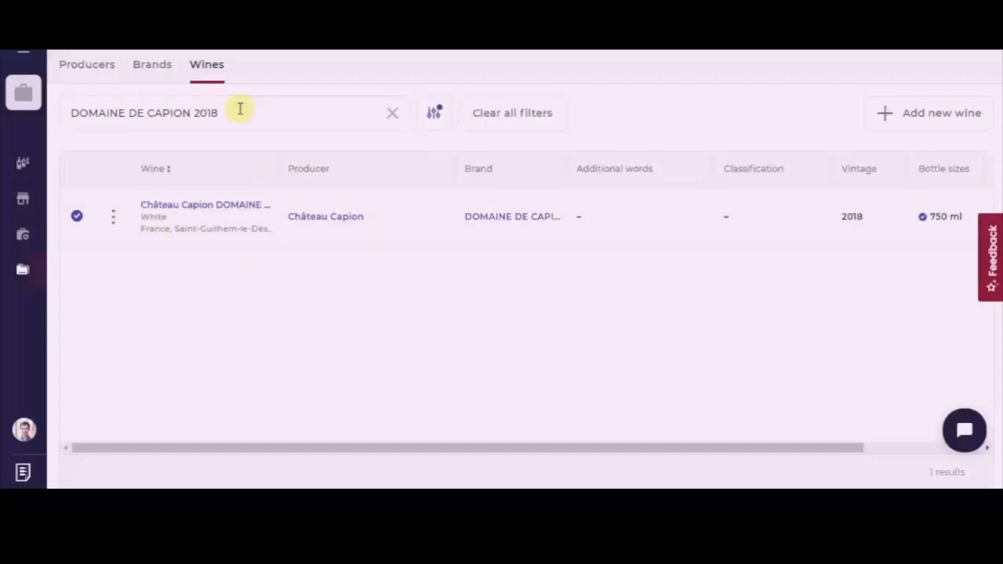
Search the database's brands for DOMAINE DE CAPION
{"action": "left_click", "coordinate": [152, 66]}
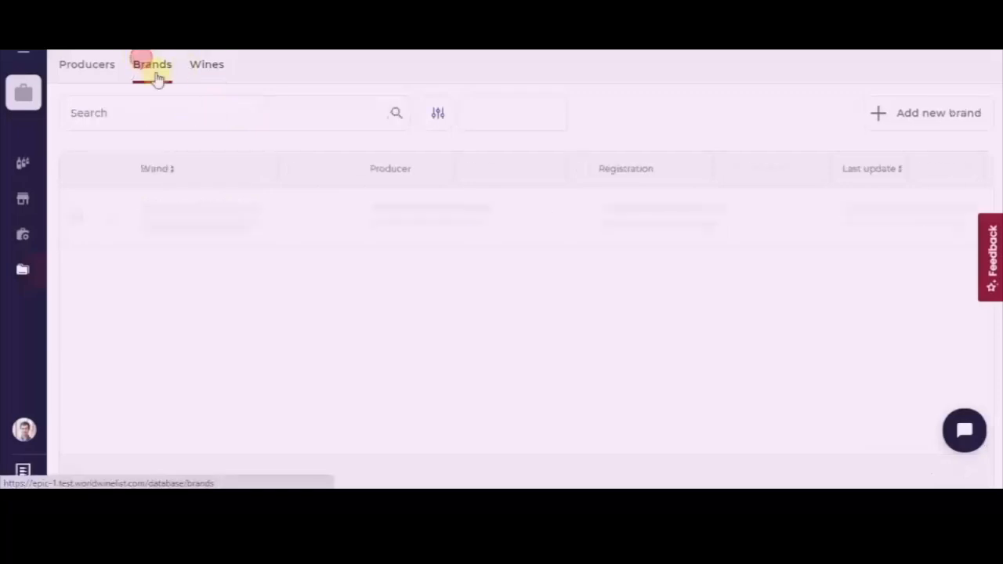
{"action": "left_click", "coordinate": [191, 113]}
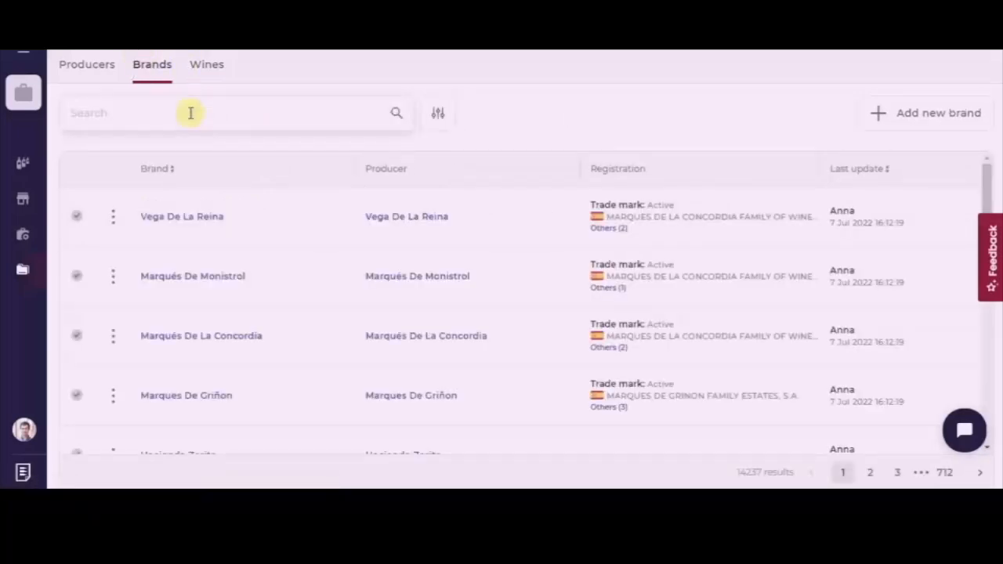
{"action": "type", "text": "DOMAINE DE CAPION"}
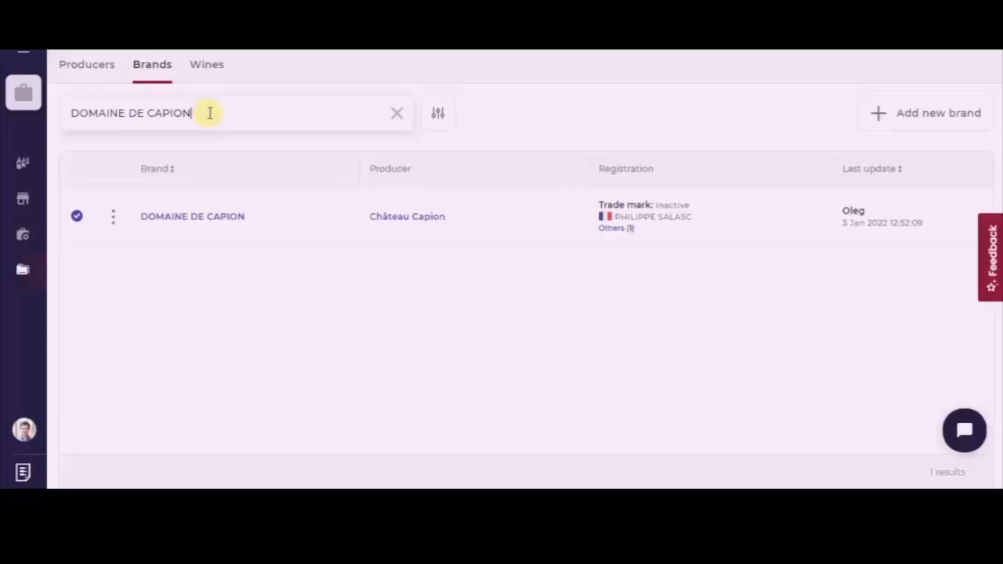
Try to add the brand DOMAINE DE CAPION for the producer Château Capion, and go back without editing the existing brand
{"action": "left_click", "coordinate": [921, 117]}
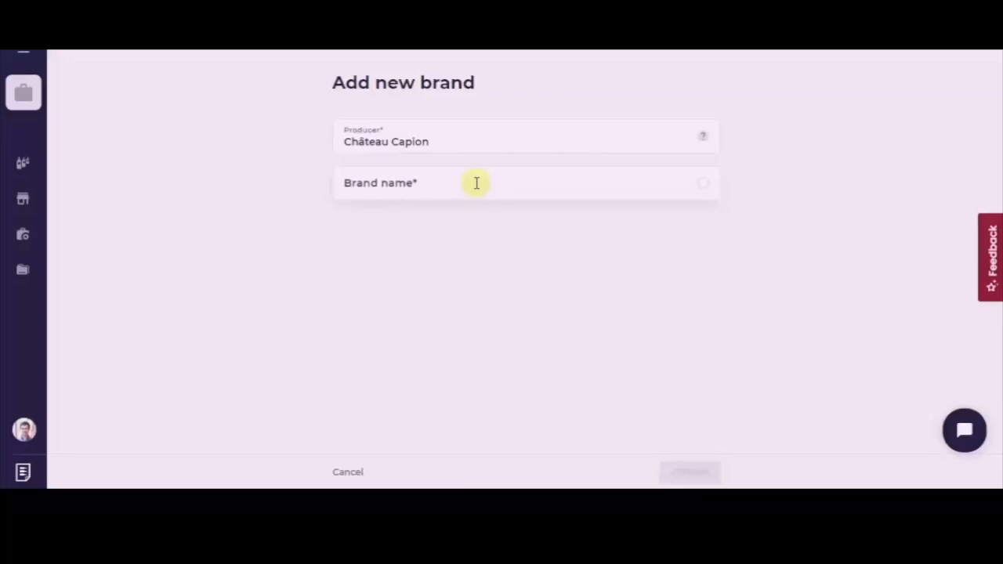
{"action": "left_click", "coordinate": [476, 182]}
{"action": "type", "text": "DOMAINE DE CAPION"}
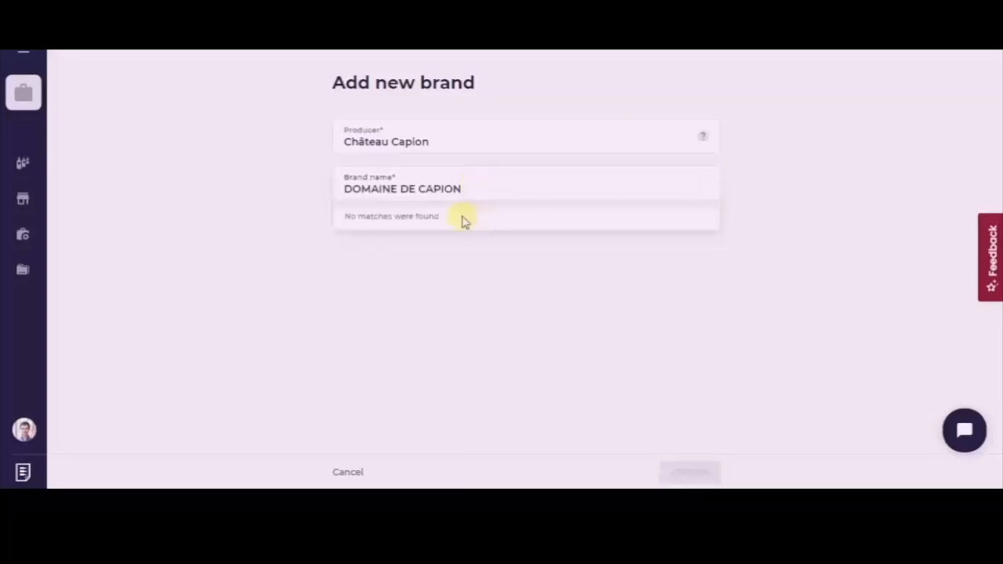
{"action": "left_click", "coordinate": [418, 219]}
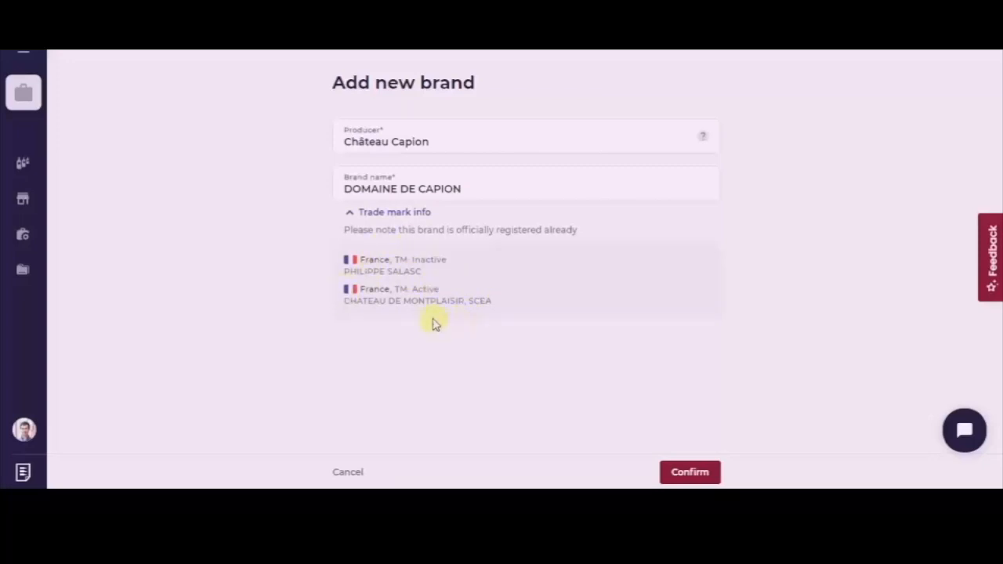
{"action": "left_click", "coordinate": [690, 473]}
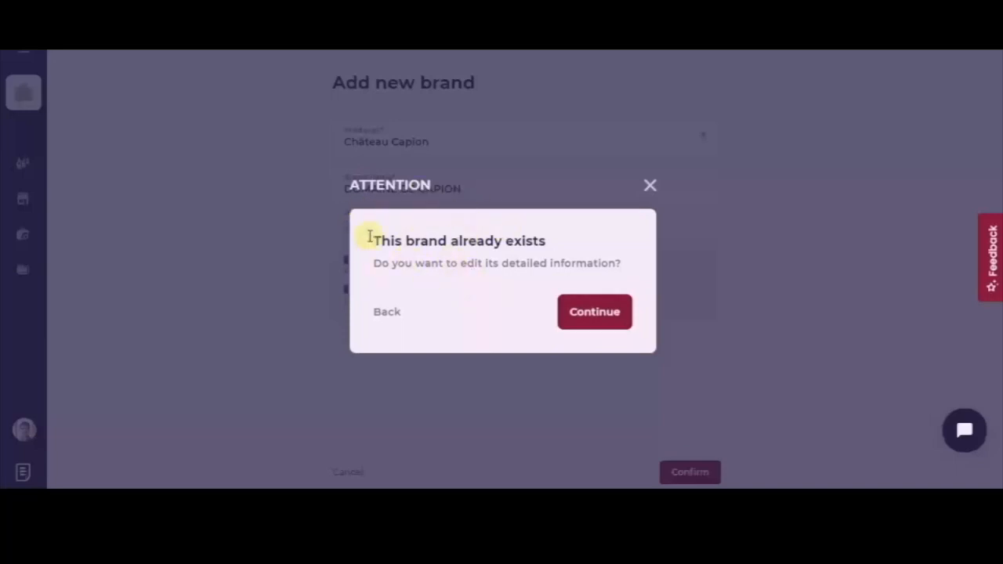
{"action": "left_click", "coordinate": [388, 314]}
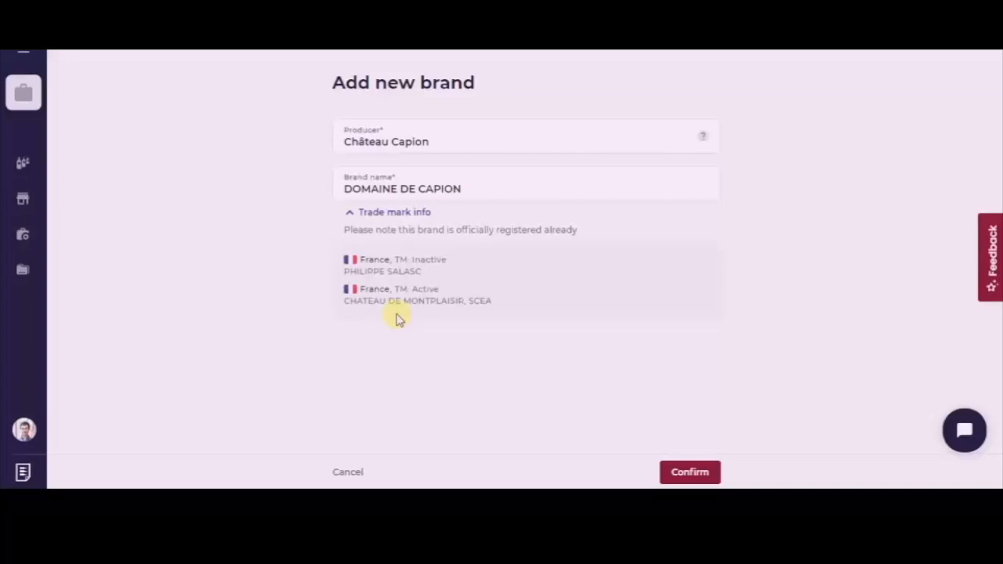
Start a new wine in the database with brand DOMAINE DE CAPION, type Still, colour Red, sweetness Dry and vintage 2018
{"action": "mouse_move", "coordinate": [23, 269]}
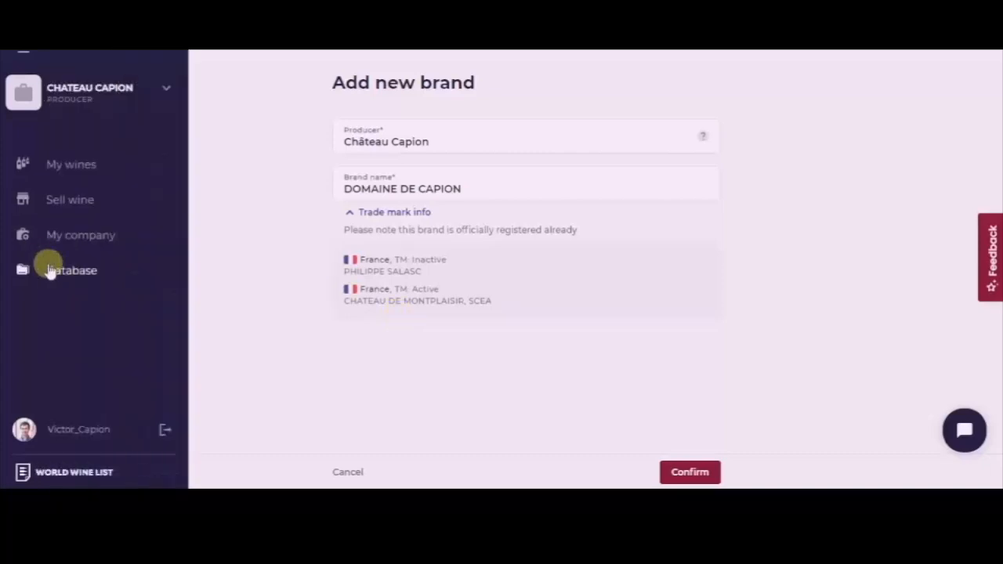
{"action": "left_click", "coordinate": [54, 265]}
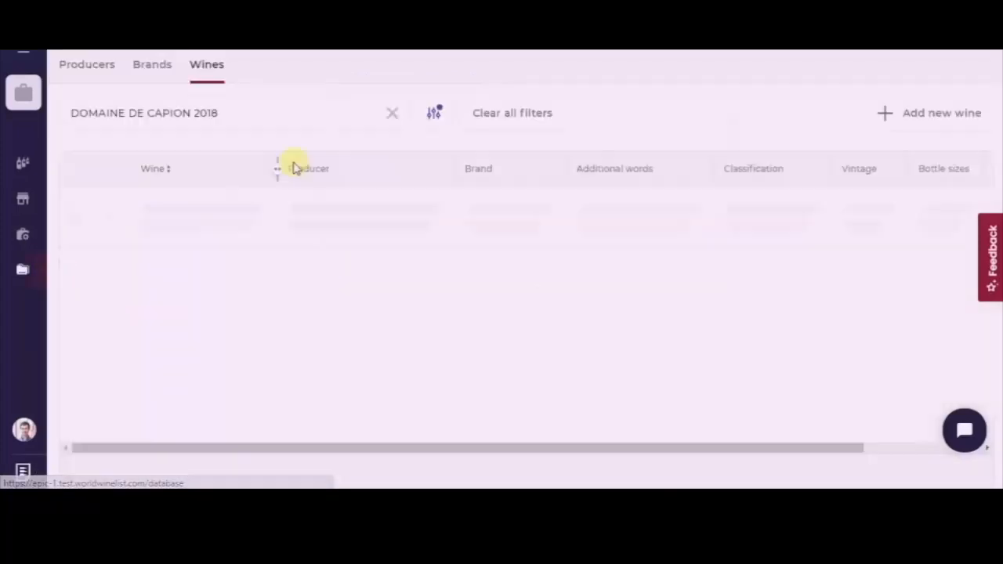
{"action": "left_click", "coordinate": [934, 116]}
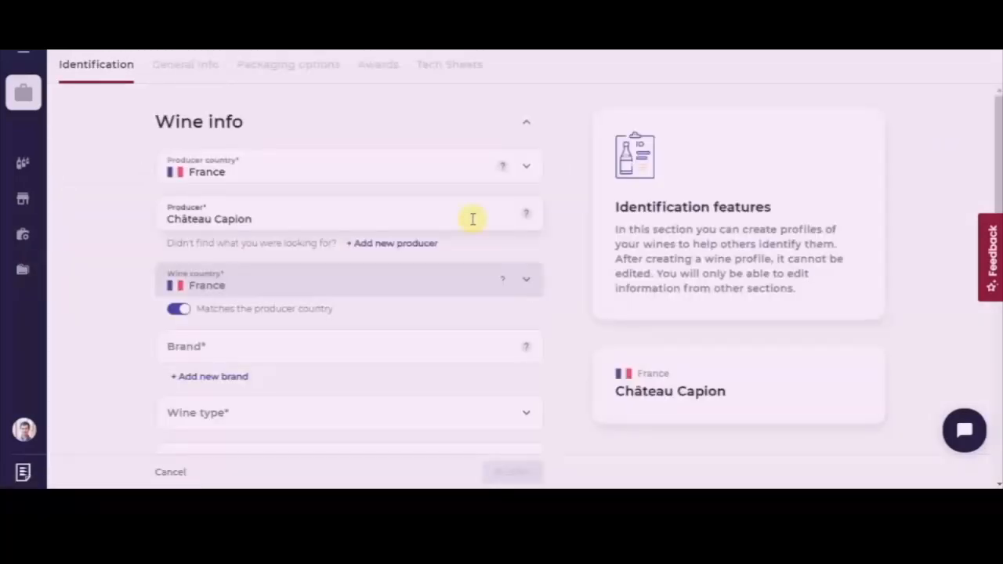
{"action": "left_click", "coordinate": [321, 352]}
{"action": "type", "text": "DOMAINE DE CAPION"}
{"action": "left_click", "coordinate": [287, 387]}
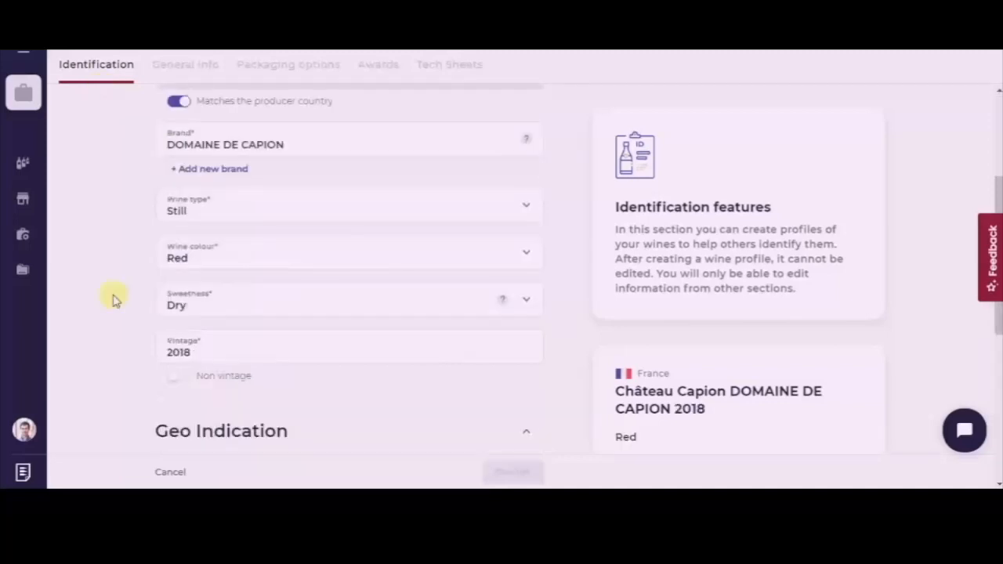
{"action": "scroll", "coordinate": [113, 300], "scroll_direction": "down", "scroll_amount": 5}
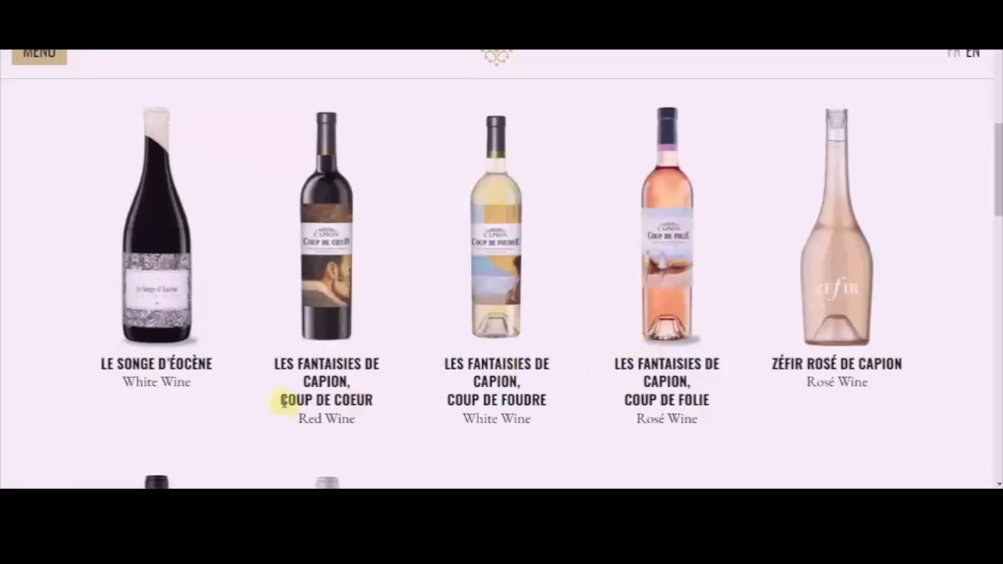
Highlight the names COUP DE COEUR, COUP DE FOUDRE and COUP DE FOLIE in the wine range on the producer's website
{"action": "left_click_drag", "start_coordinate": [284, 400], "coordinate": [374, 398]}
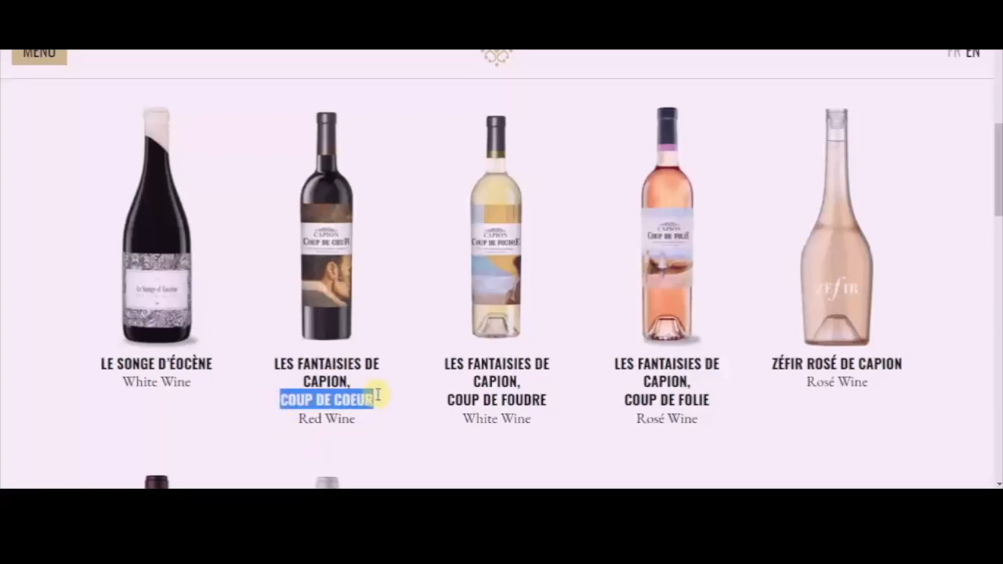
{"action": "left_click_drag", "start_coordinate": [447, 400], "coordinate": [544, 400]}
{"action": "left_click_drag", "start_coordinate": [625, 401], "coordinate": [715, 403]}
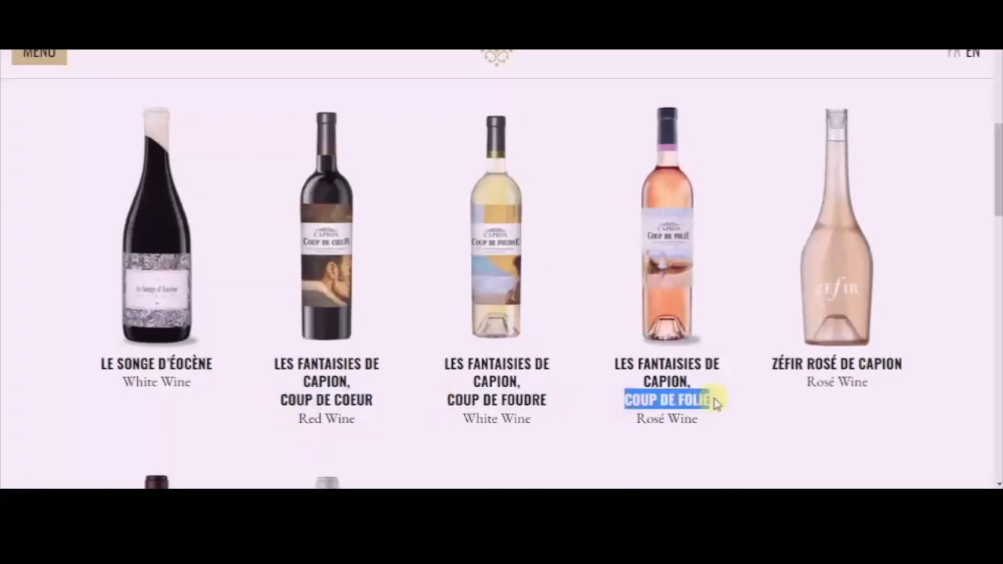
{"action": "left_click", "coordinate": [285, 437]}
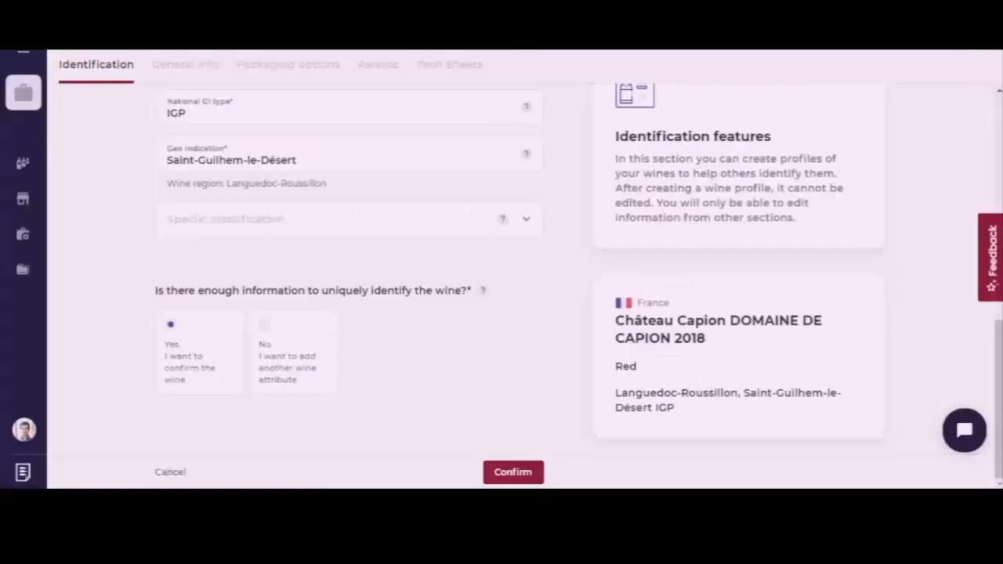
Choose to add another wine attribute and enter the additional name COUP DE COEUR
{"action": "left_click", "coordinate": [264, 325]}
{"action": "left_click", "coordinate": [212, 435]}
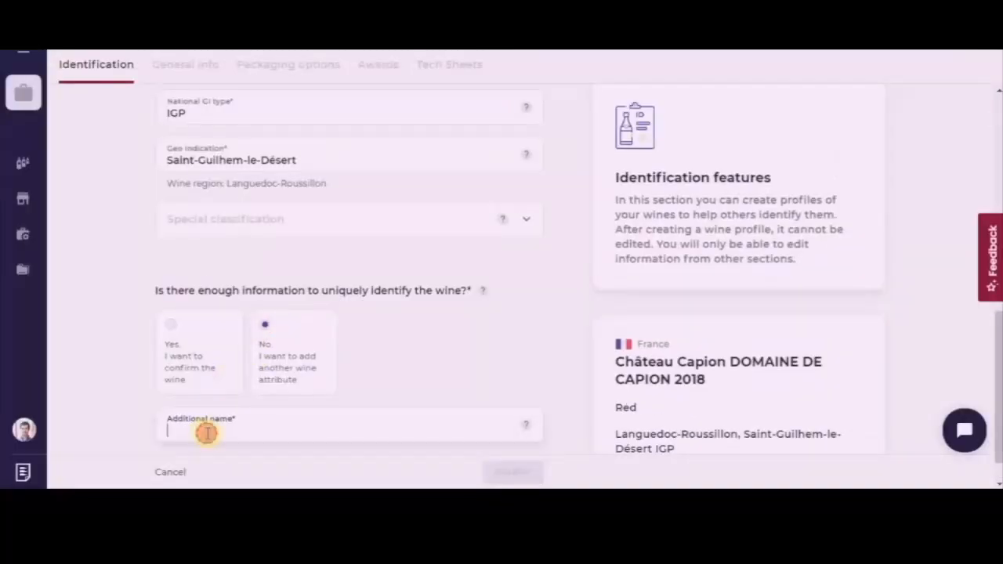
{"action": "type", "text": "COUP DE COEUR"}
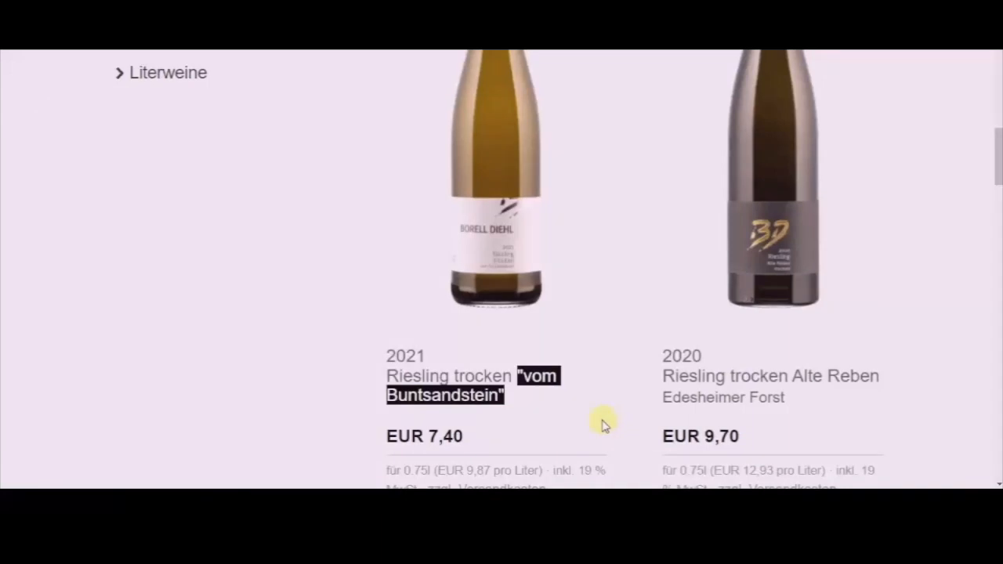
Highlight Alte Reben in the name of the 2020 Riesling trocken on the Borell Diehl website
{"action": "left_click_drag", "start_coordinate": [882, 376], "coordinate": [793, 378]}
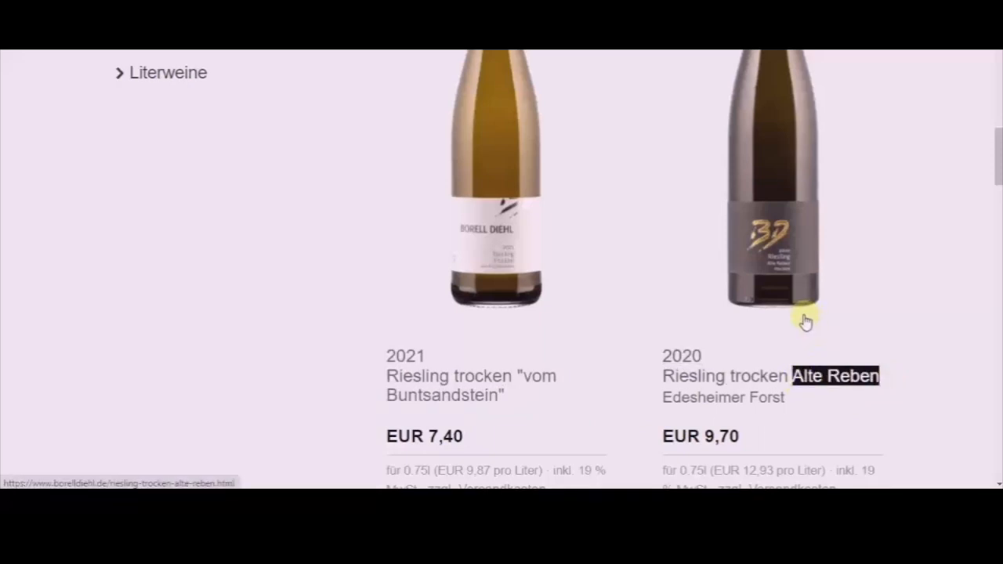
{"action": "left_click", "coordinate": [328, 303]}
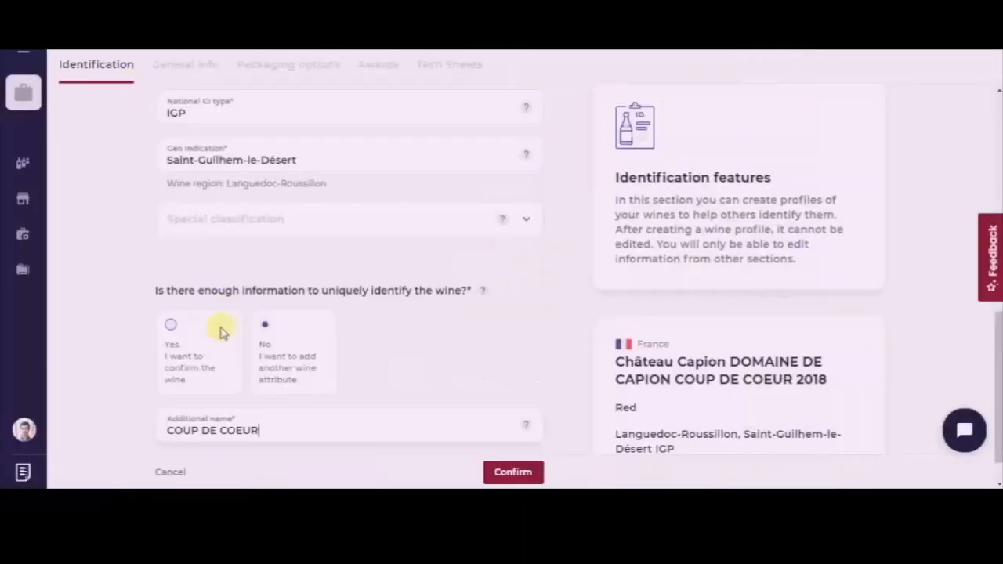
Answer Yes to there being enough information to uniquely identify the wine, and confirm the wine profile
{"action": "left_click", "coordinate": [172, 333]}
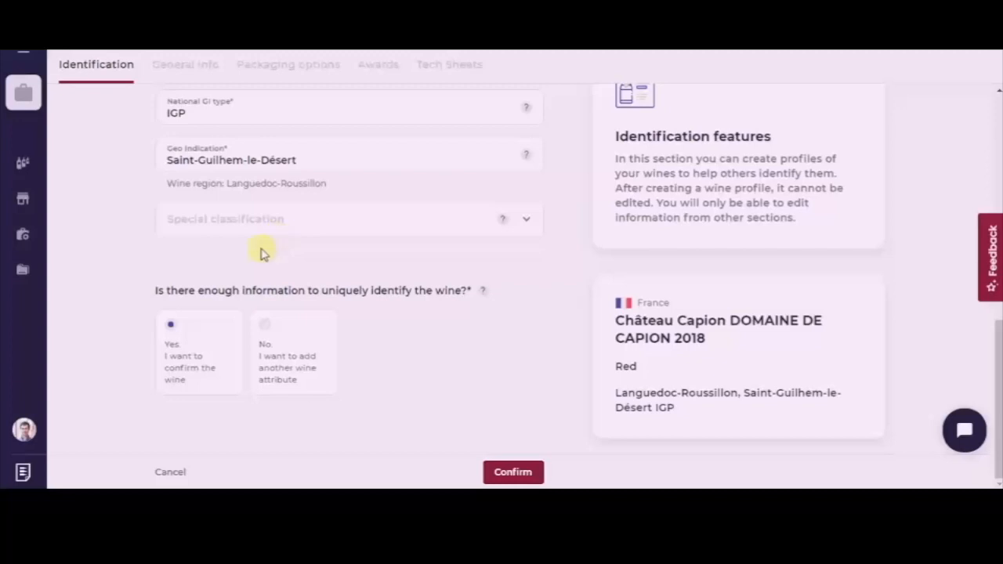
{"action": "left_click", "coordinate": [268, 315]}
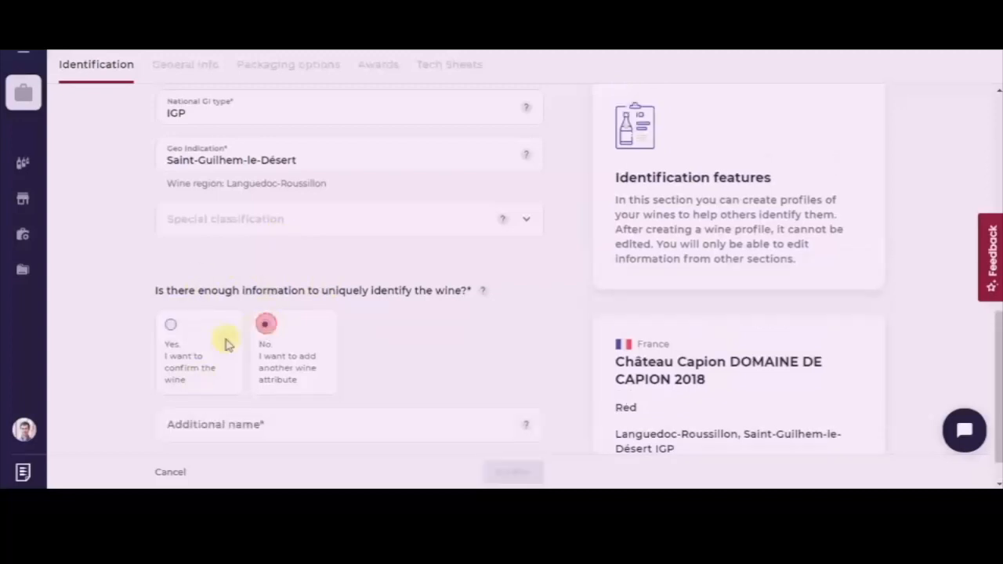
{"action": "left_click", "coordinate": [171, 327]}
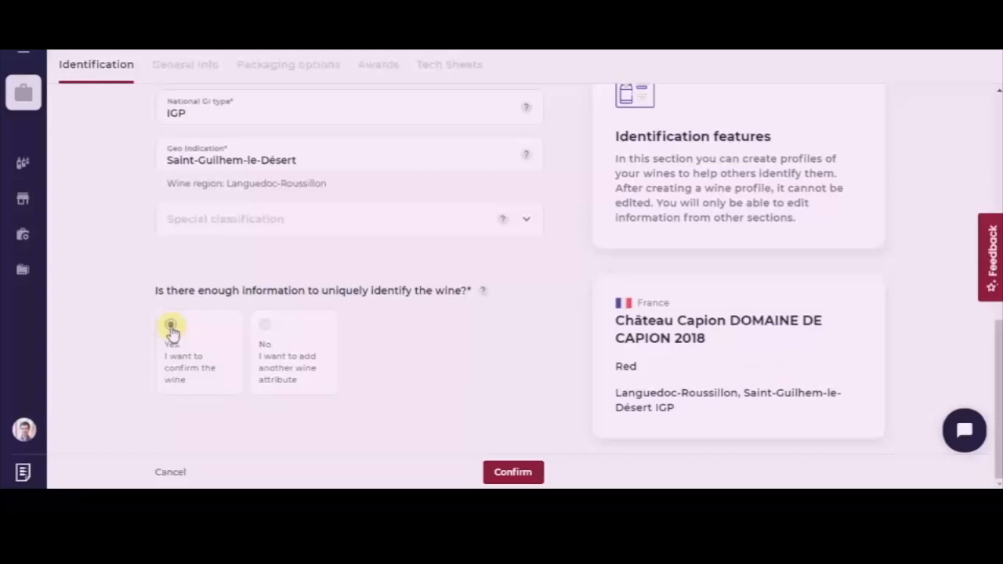
{"action": "mouse_move", "coordinate": [480, 303]}
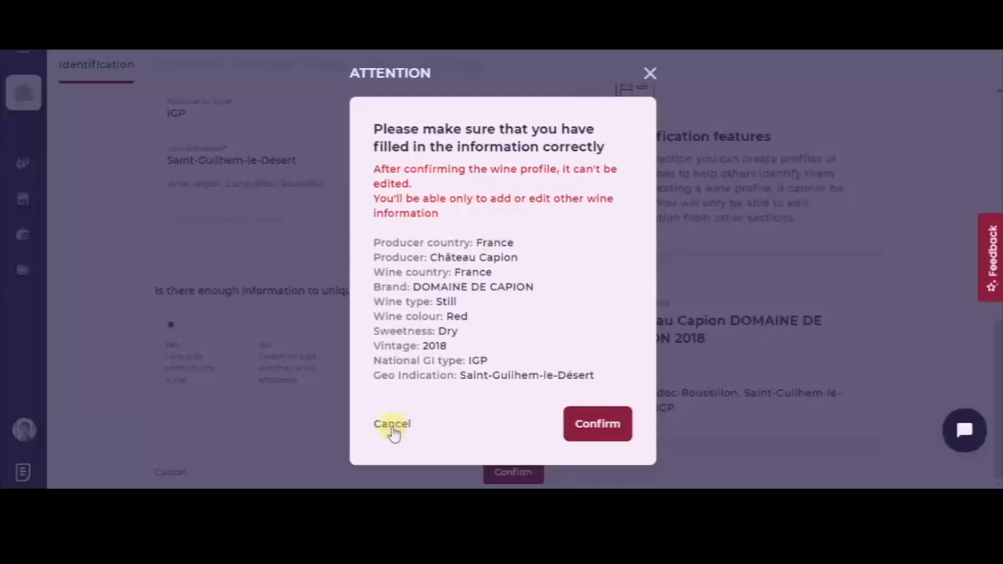
{"action": "left_click", "coordinate": [604, 425]}
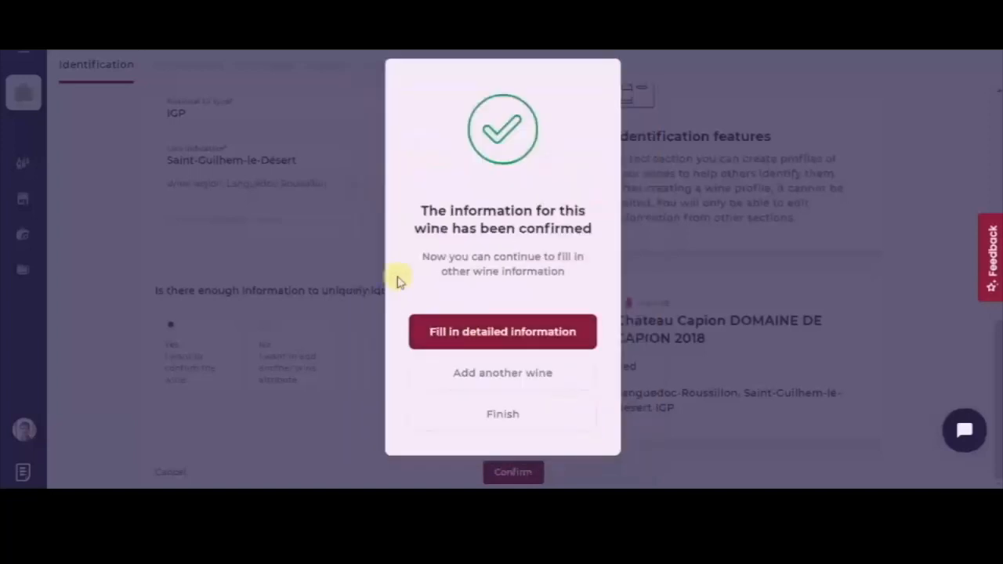
Continue to the wine's detailed information and add a 750 ml bottle size
{"action": "left_click", "coordinate": [452, 341]}
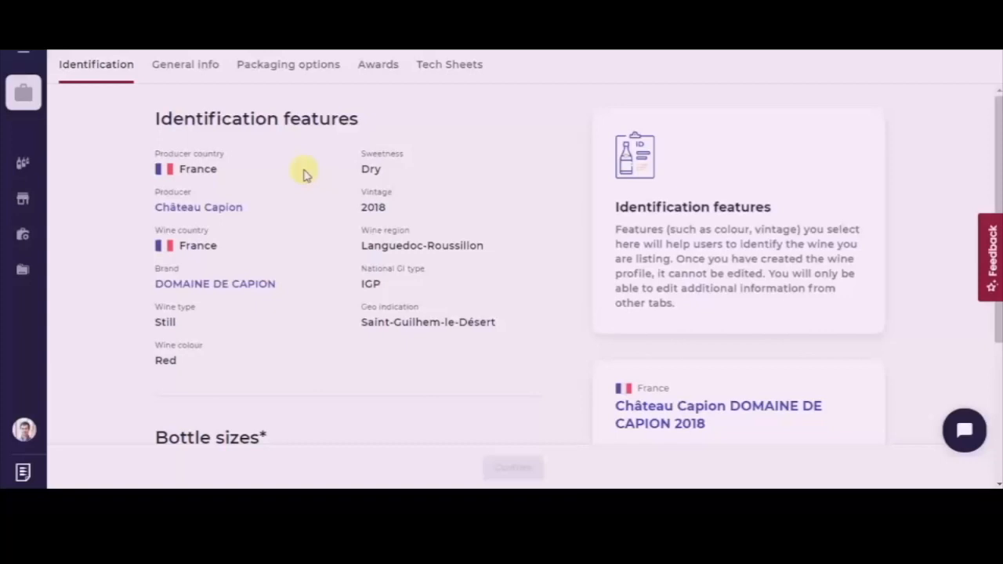
{"action": "scroll", "coordinate": [306, 176], "scroll_direction": "down", "scroll_amount": 2}
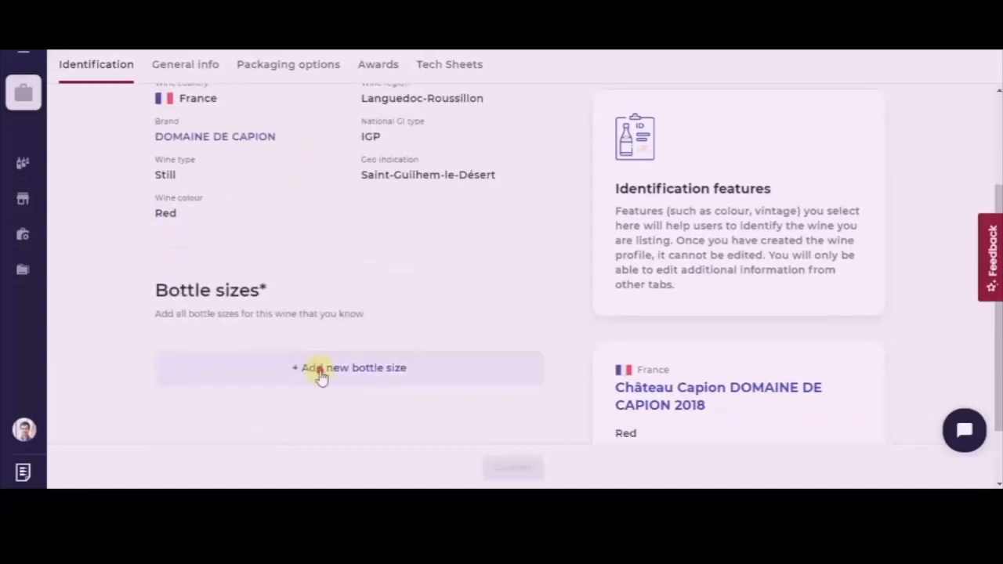
{"action": "left_click", "coordinate": [318, 368]}
{"action": "left_click", "coordinate": [235, 353]}
{"action": "left_click", "coordinate": [219, 390]}
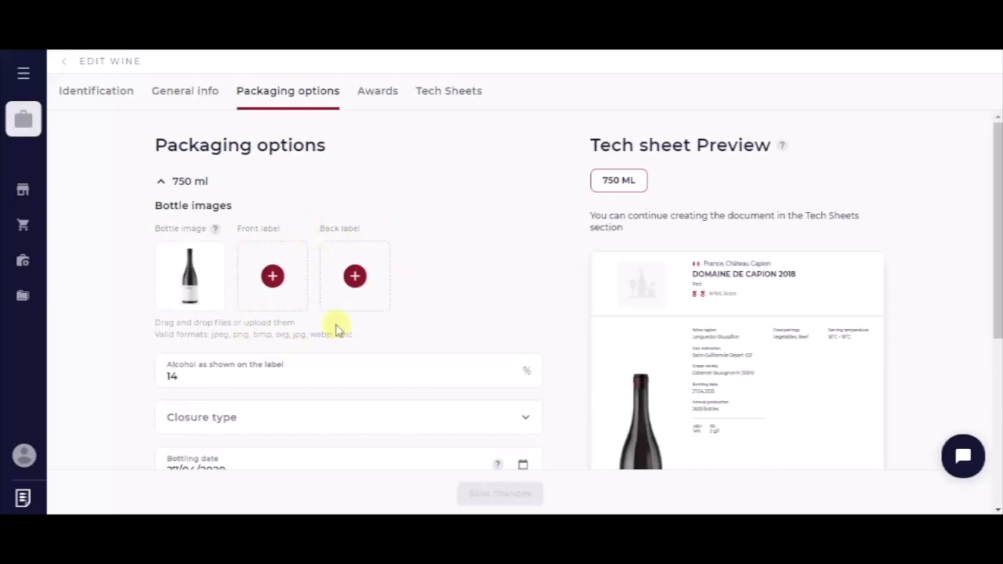
Highlight the valid bottle image formats and review the remaining packaging fields for the 750 ml bottle
{"action": "left_click_drag", "start_coordinate": [359, 336], "coordinate": [213, 337]}
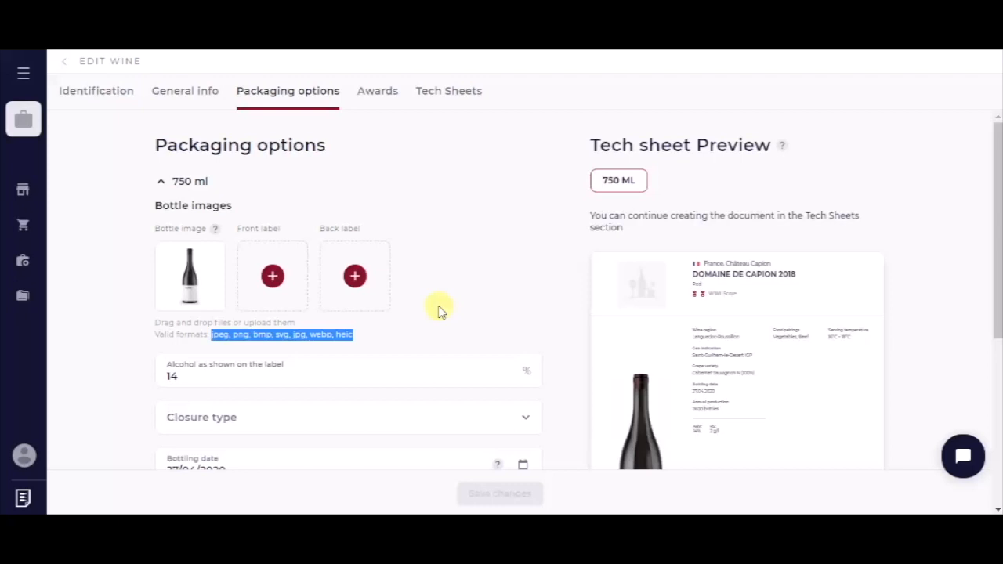
{"action": "scroll", "coordinate": [784, 361], "scroll_direction": "down", "scroll_amount": 4}
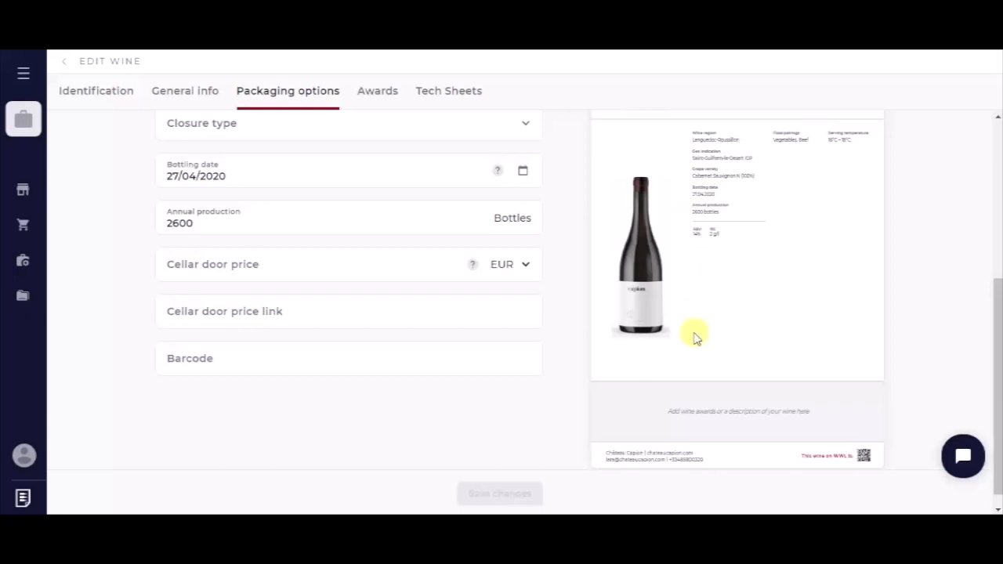
Open the wine's tech sheets and examine the tech sheet preview for the 750 ml bottle
{"action": "left_click", "coordinate": [469, 94]}
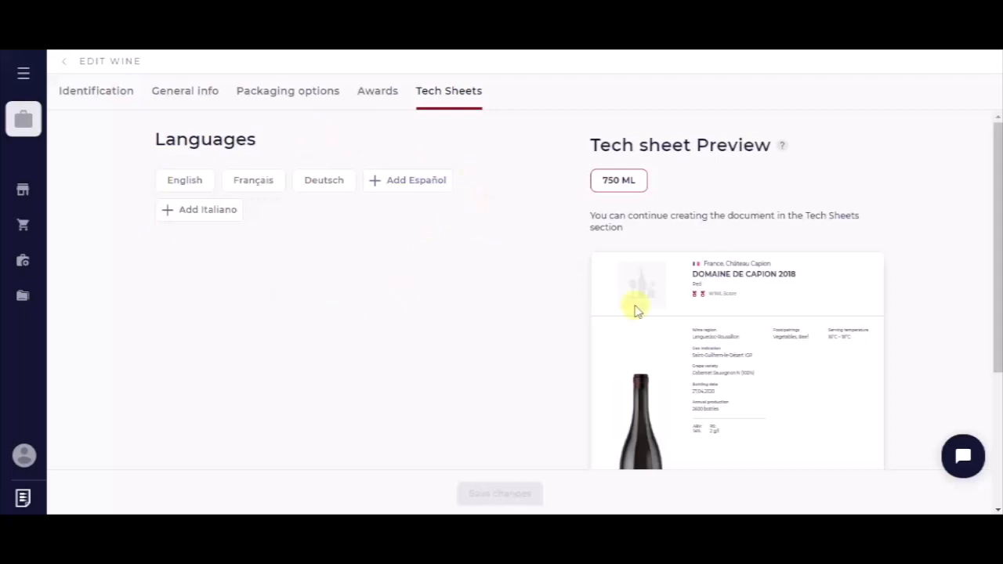
{"action": "scroll", "coordinate": [685, 325], "scroll_direction": "down", "scroll_amount": 5}
{"action": "scroll", "coordinate": [687, 327], "scroll_direction": "up", "scroll_amount": 2}
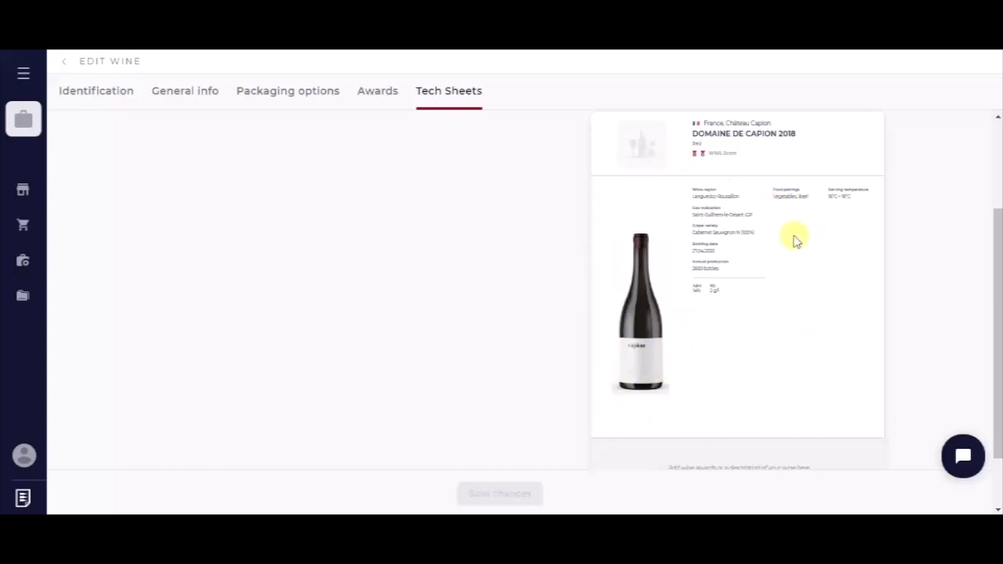
{"action": "scroll", "coordinate": [549, 345], "scroll_direction": "up", "scroll_amount": 2}
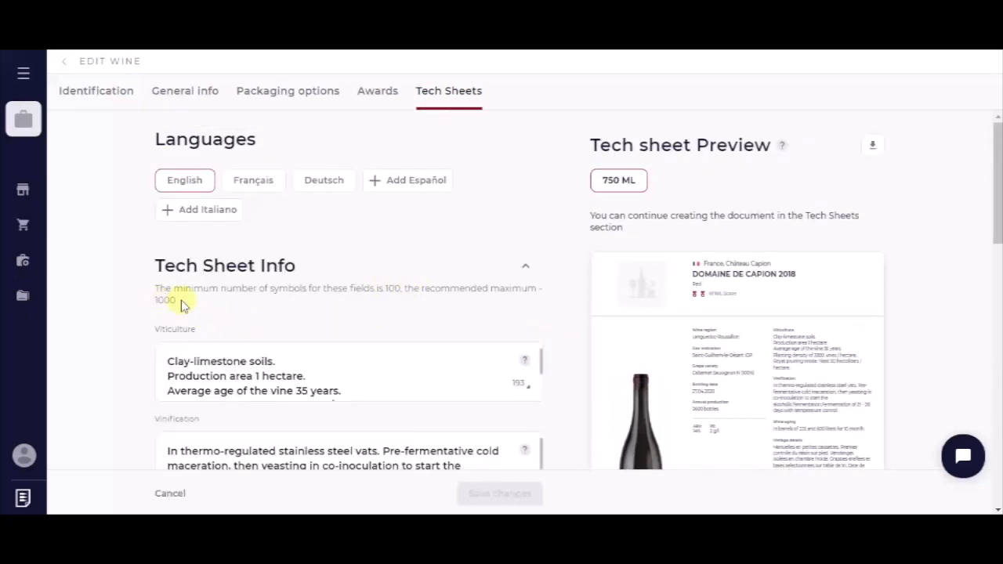
Include the Decanter World Wine Awards, 2021 and Le Guide Hachette des Vins, 2021 awards in the tech sheet
{"action": "scroll", "coordinate": [221, 308], "scroll_direction": "down", "scroll_amount": 3}
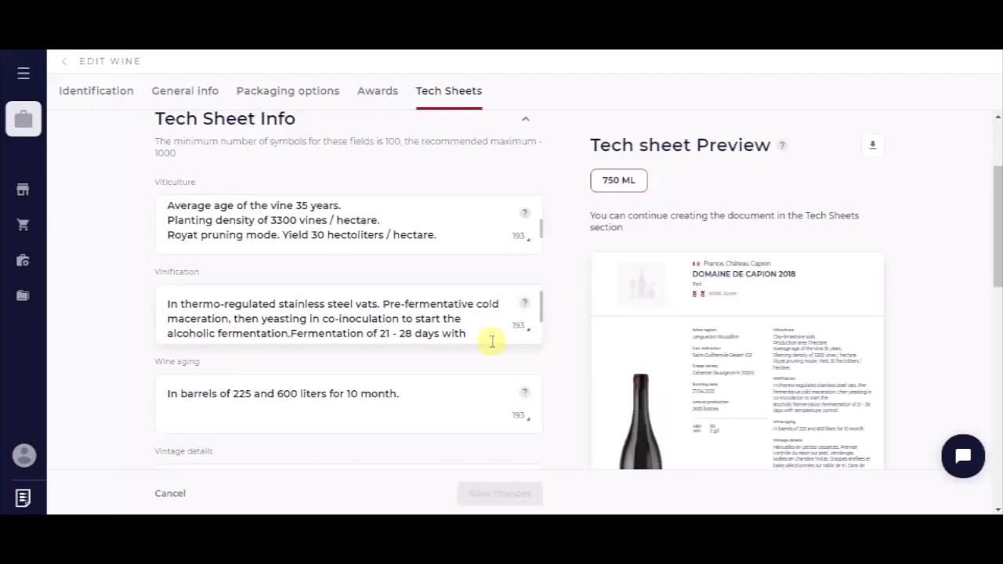
{"action": "scroll", "coordinate": [492, 341], "scroll_direction": "down", "scroll_amount": 5}
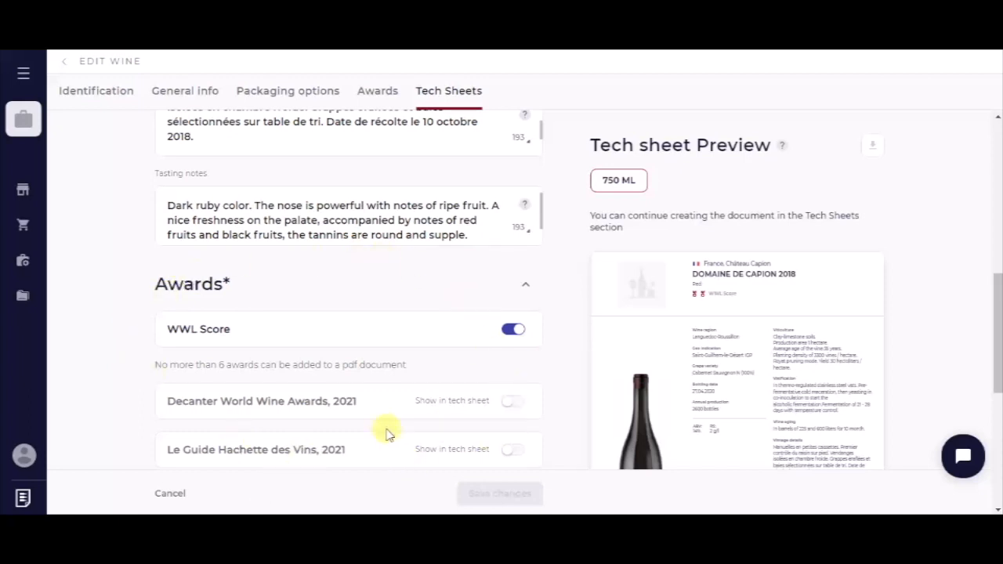
{"action": "left_click", "coordinate": [512, 402]}
{"action": "left_click", "coordinate": [511, 450]}
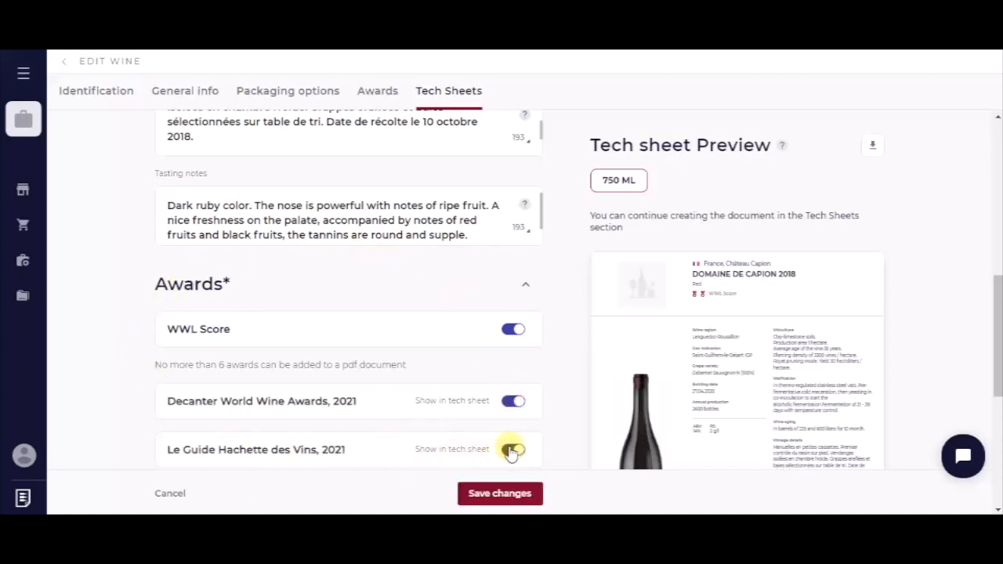
Check the tech sheet's marketing notes and company contact section, and save the changes
{"action": "scroll", "coordinate": [500, 421], "scroll_direction": "down", "scroll_amount": 2}
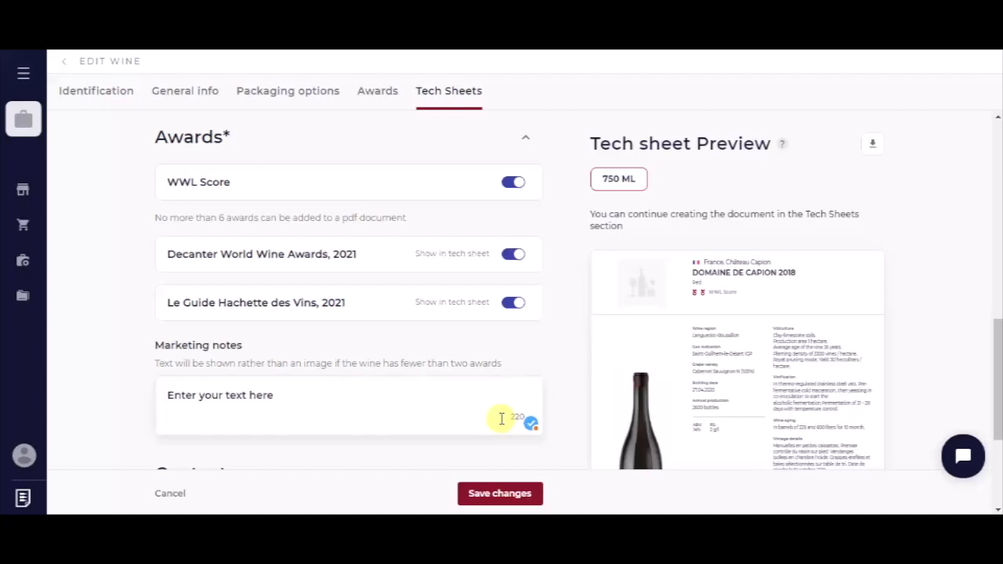
{"action": "left_click", "coordinate": [294, 398]}
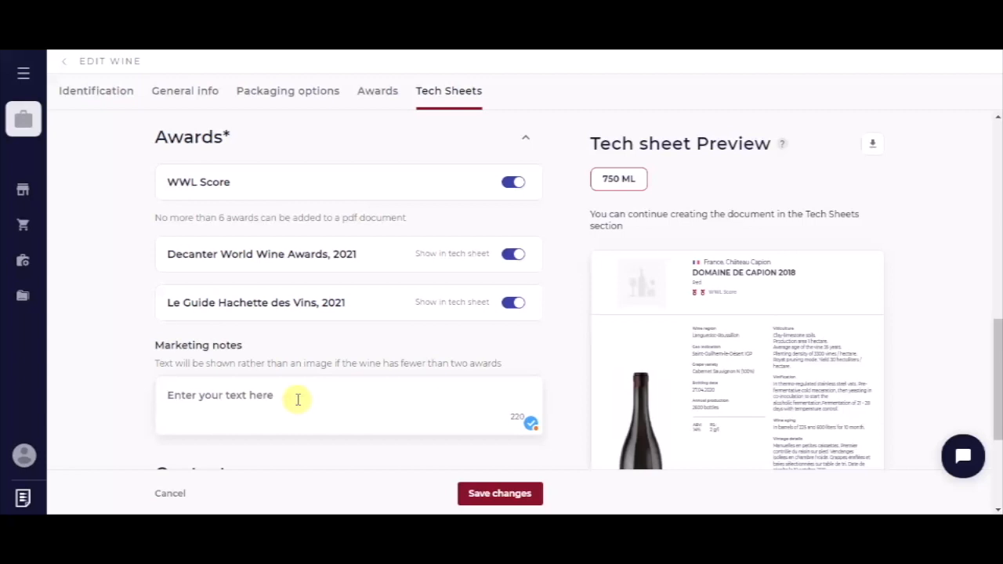
{"action": "left_click", "coordinate": [298, 400]}
{"action": "scroll", "coordinate": [718, 414], "scroll_direction": "down", "scroll_amount": 5}
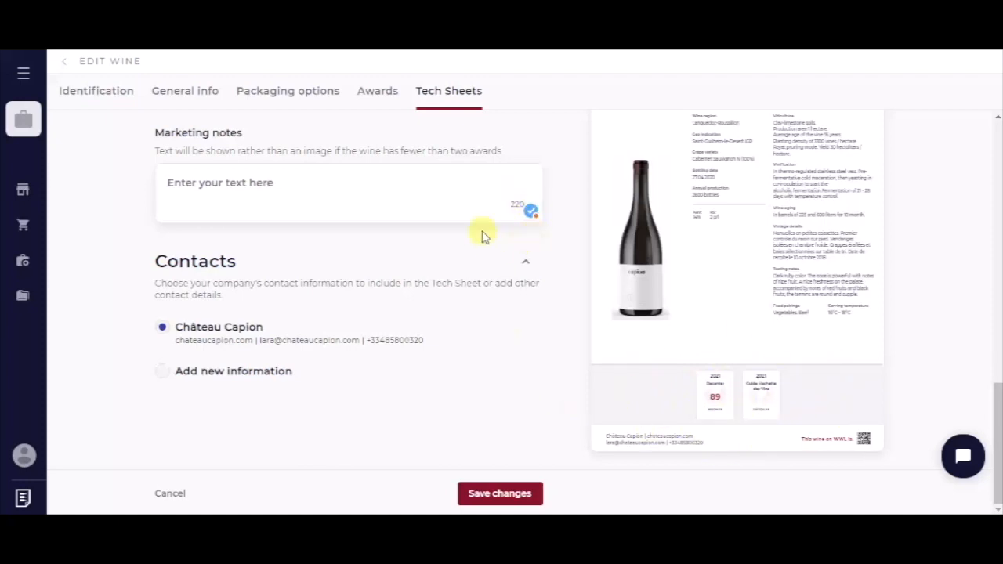
{"action": "left_click", "coordinate": [502, 494]}
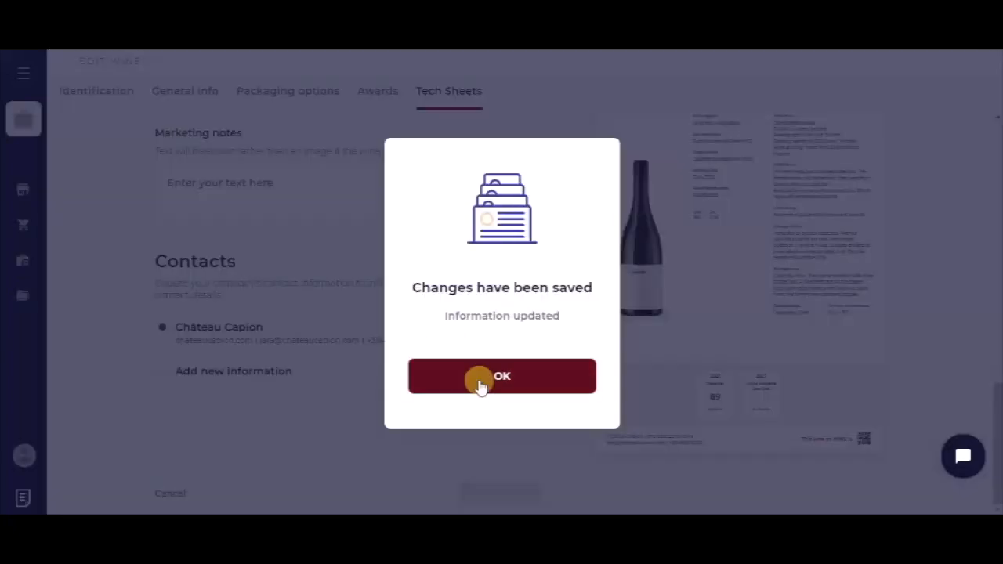
{"action": "left_click", "coordinate": [481, 384]}
Open DOMAINE DE CAPION 2018 from the database's wines and view its technical sheet PDF in English
{"action": "mouse_move", "coordinate": [21, 306]}
{"action": "left_click", "coordinate": [66, 298]}
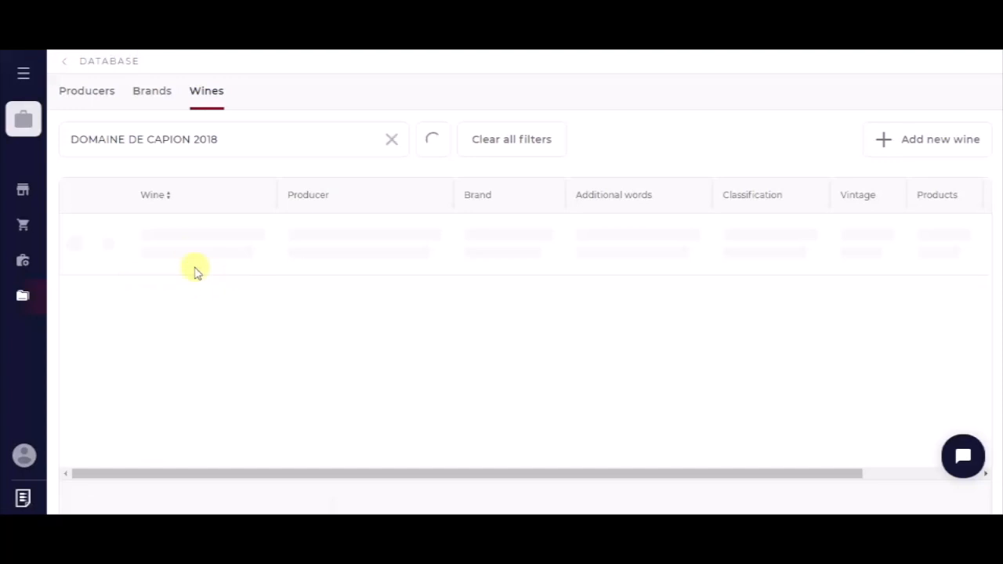
{"action": "left_click", "coordinate": [180, 230]}
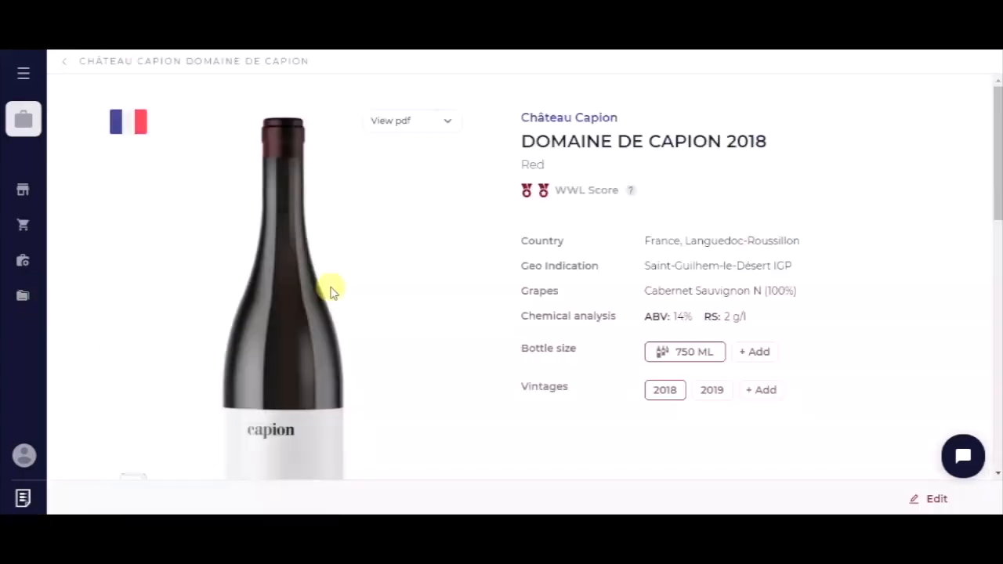
{"action": "left_click", "coordinate": [452, 118]}
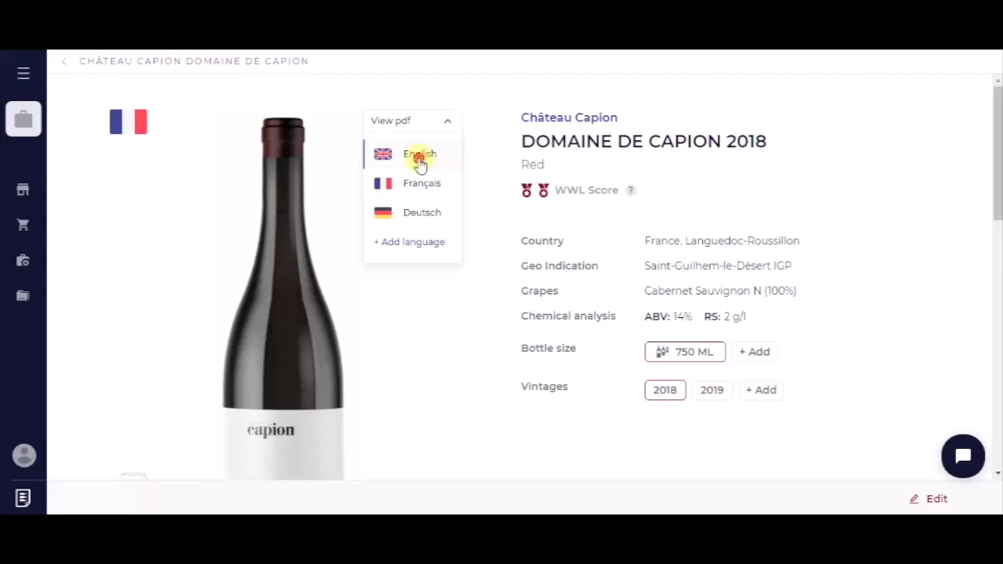
{"action": "left_click", "coordinate": [421, 157]}
Copy the technical sheet's product link, and save the sheet as a PDF file and read it through
{"action": "left_click", "coordinate": [671, 126]}
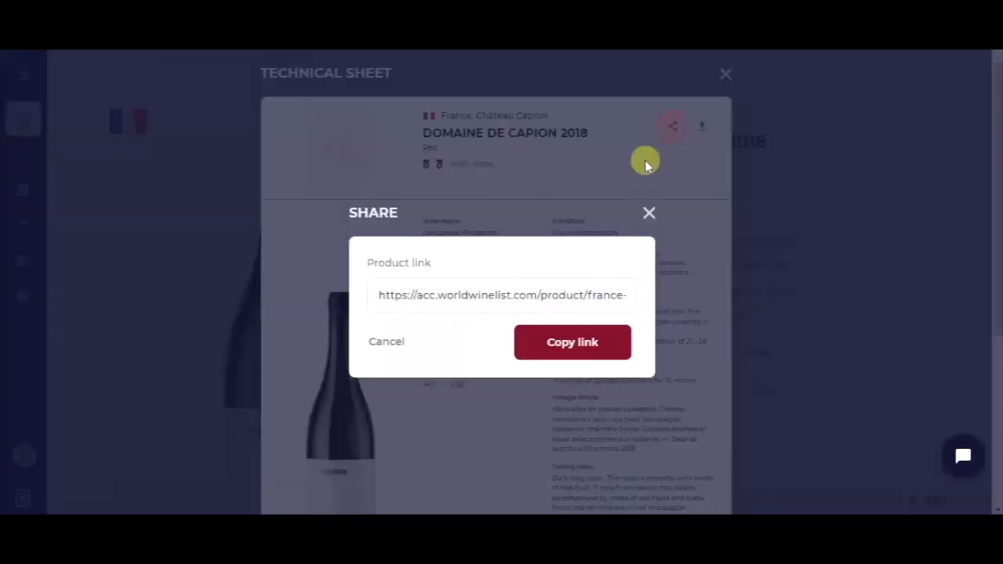
{"action": "left_click", "coordinate": [564, 343]}
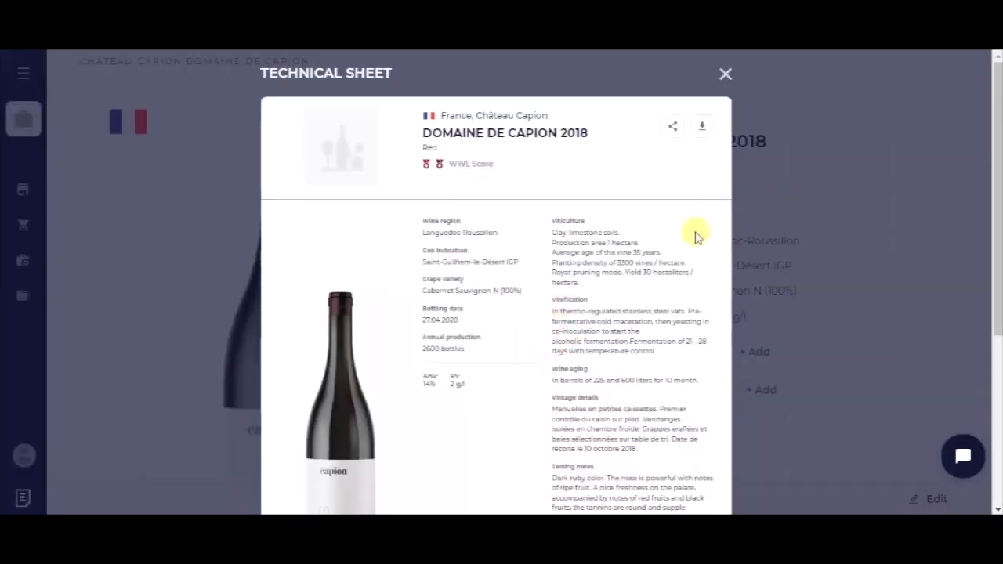
{"action": "left_click", "coordinate": [702, 125]}
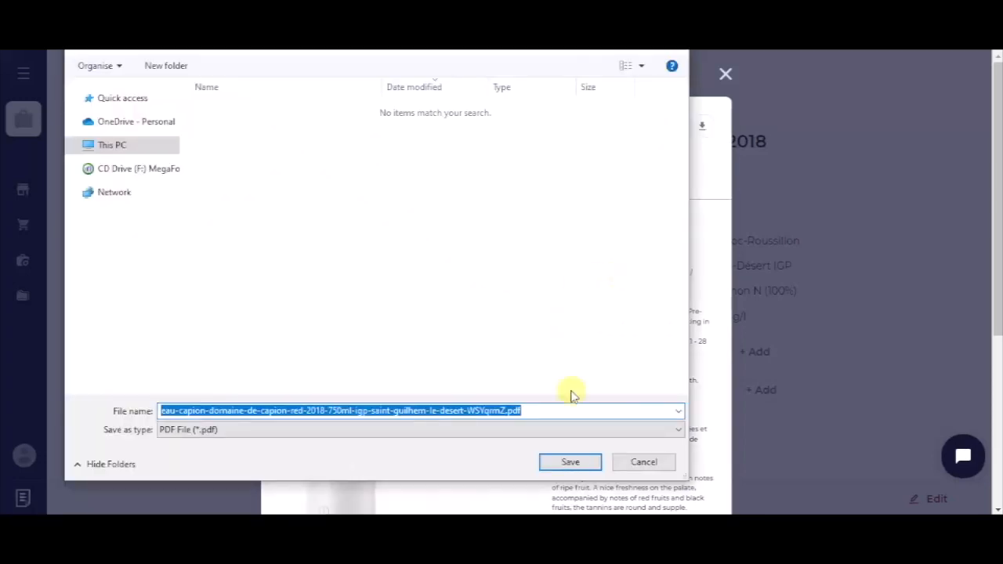
{"action": "left_click", "coordinate": [589, 464]}
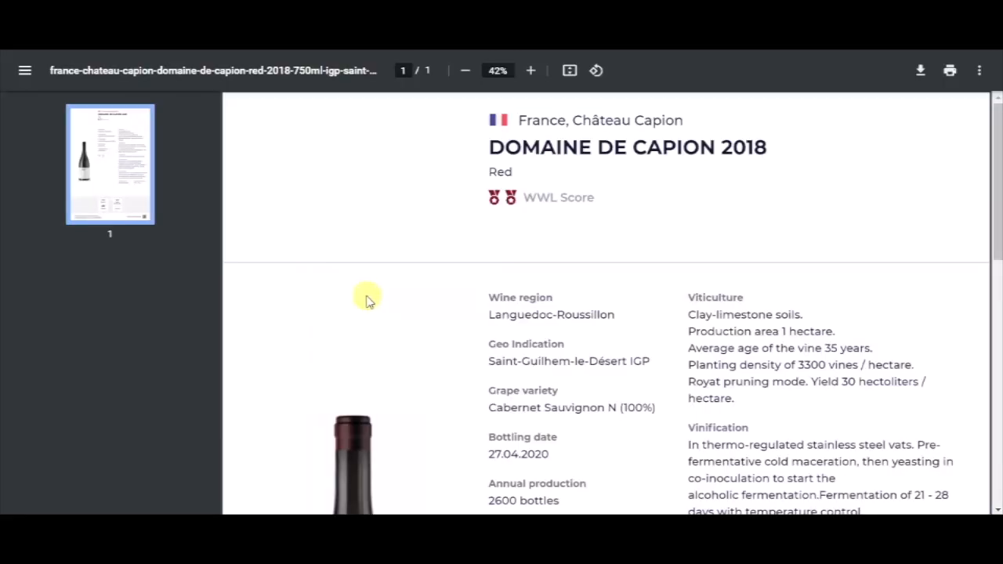
{"action": "scroll", "coordinate": [427, 327], "scroll_direction": "down", "scroll_amount": 3}
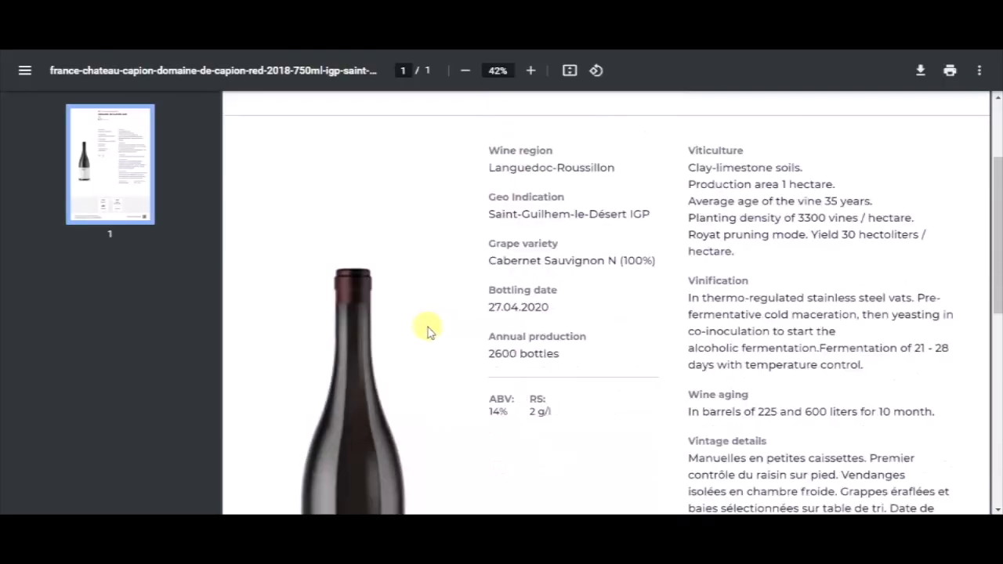
{"action": "scroll", "coordinate": [427, 328], "scroll_direction": "down", "scroll_amount": 8}
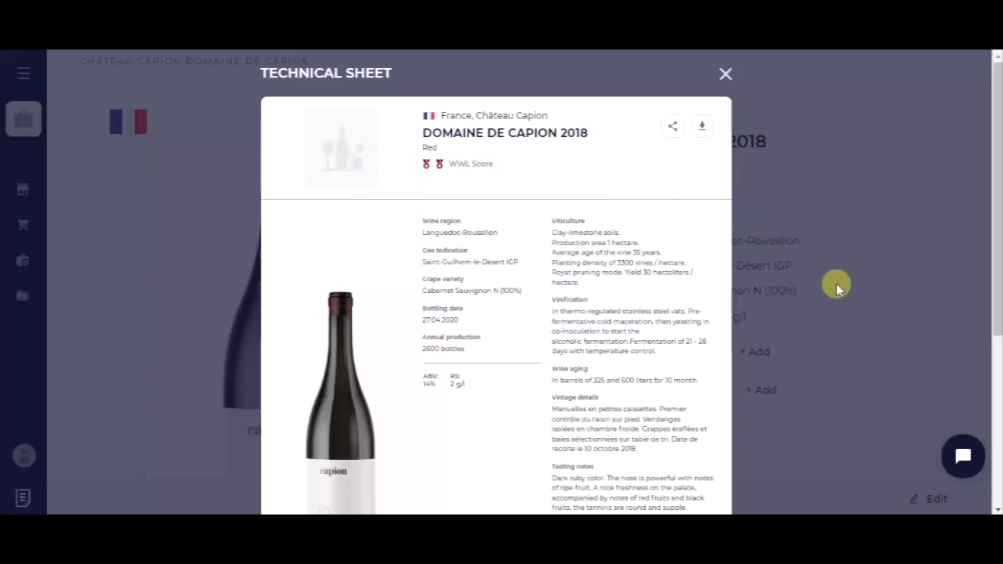
Open the support chat to view it and close it again
{"action": "left_click", "coordinate": [963, 456]}
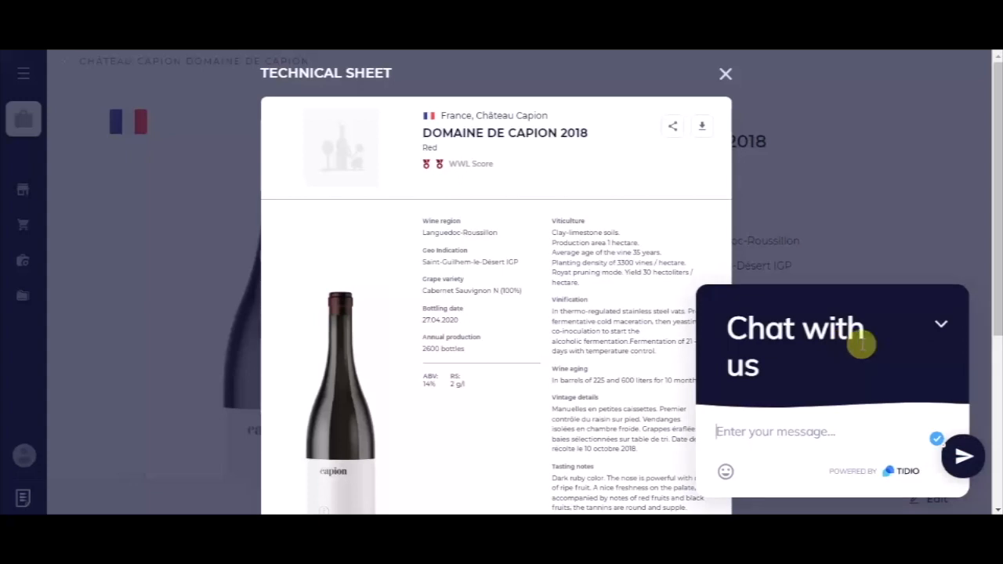
{"action": "left_click", "coordinate": [941, 324]}
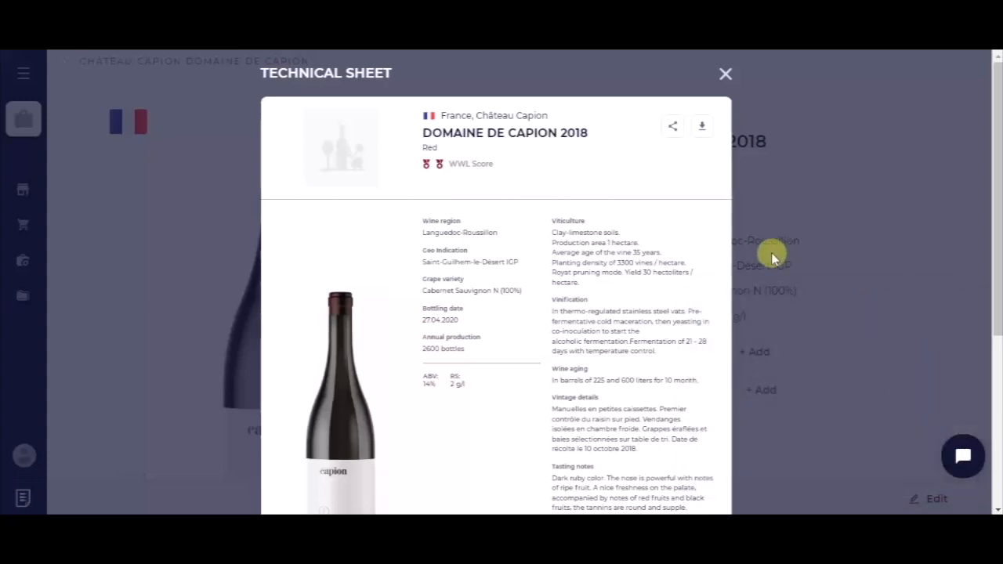